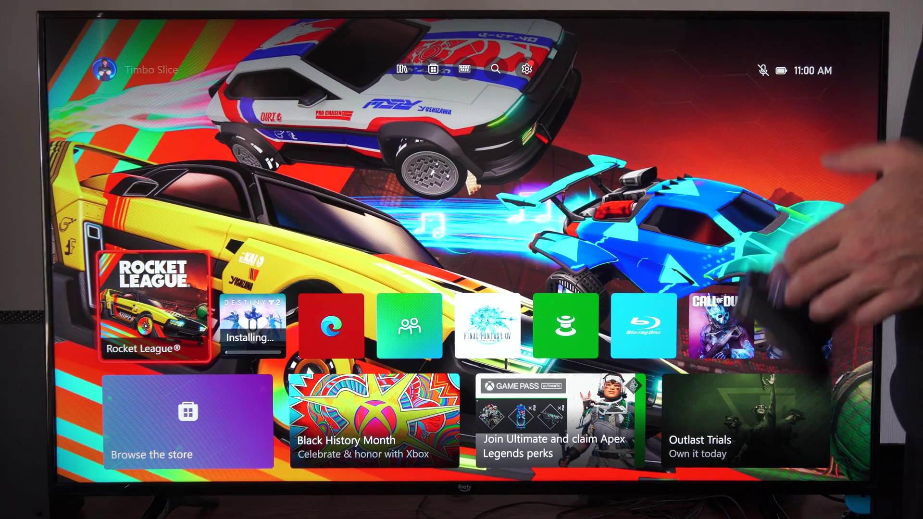
Bring up the guide overlay from the home screen.
key("Up")
Go to the guide's Profile & system page and choose Add or switch.
key("super")
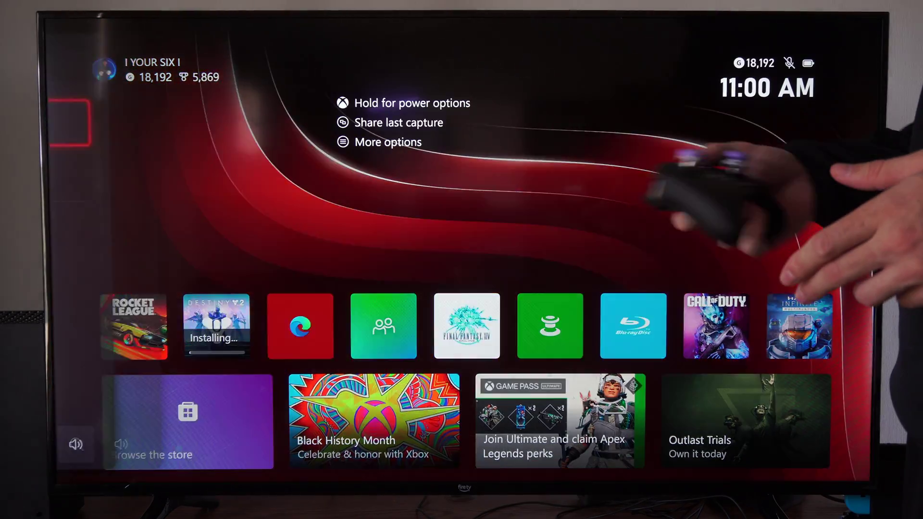
key("Right")
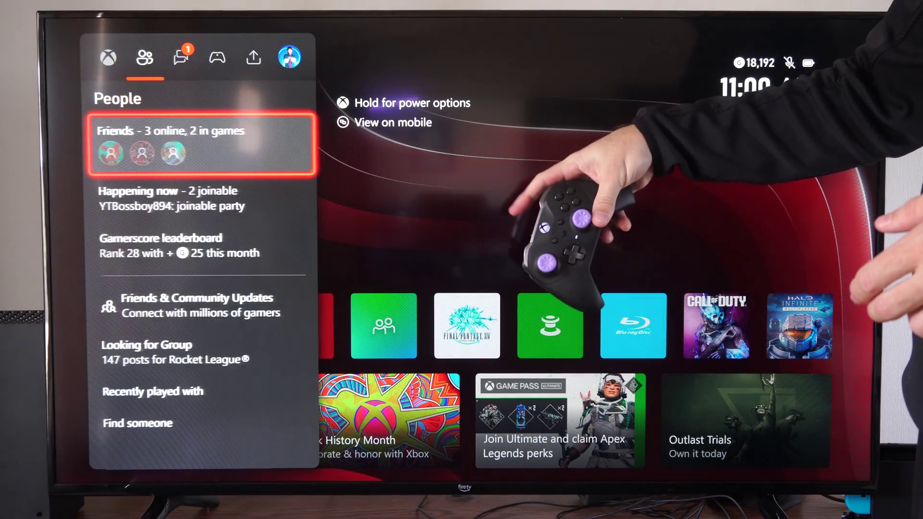
key("Right")
key("Right")
key("Right")
key("Right")
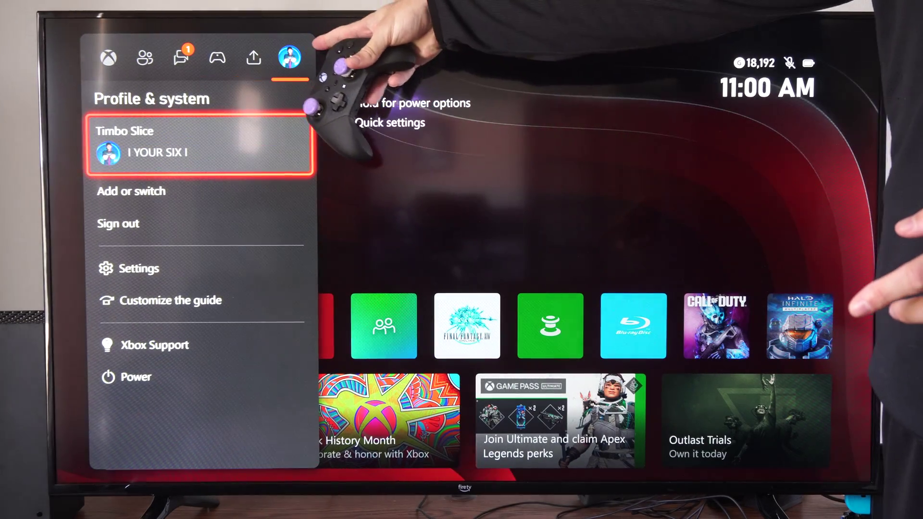
key("Down")
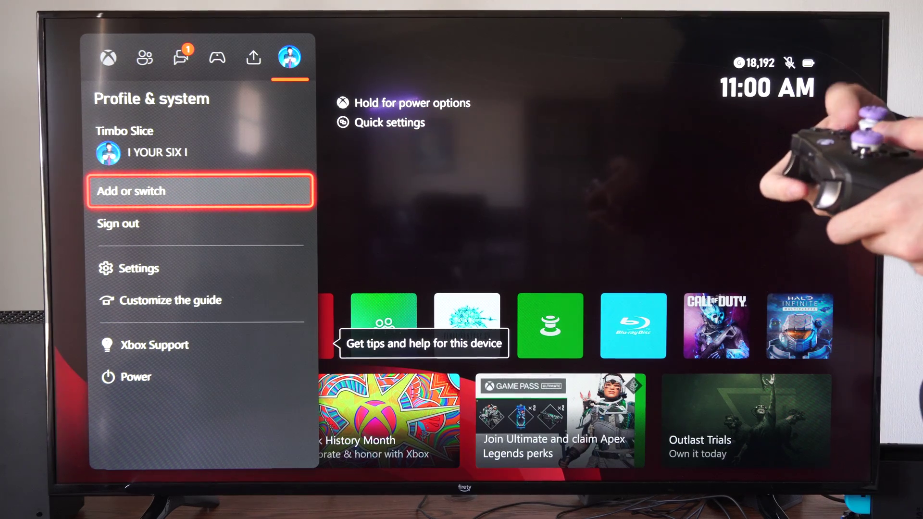
key("Return")
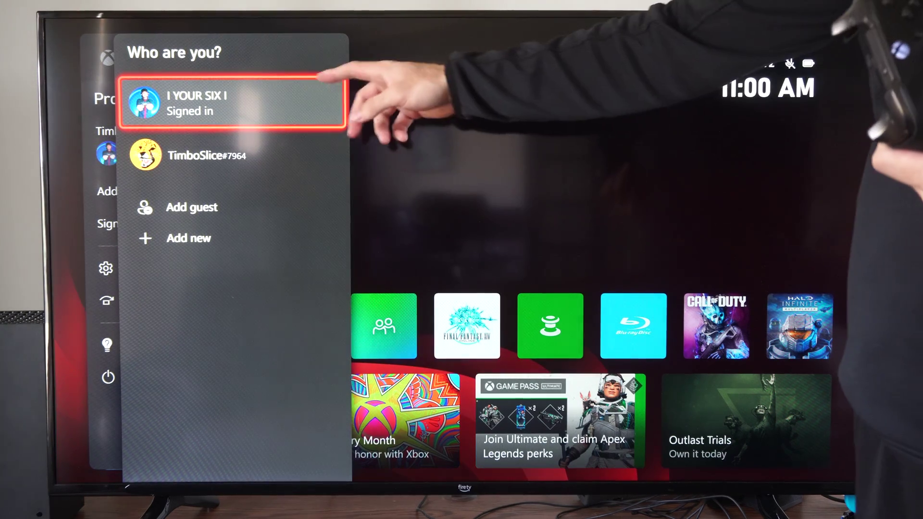
Browse both listed accounts, then move past Add guest to add a new account.
key("Down")
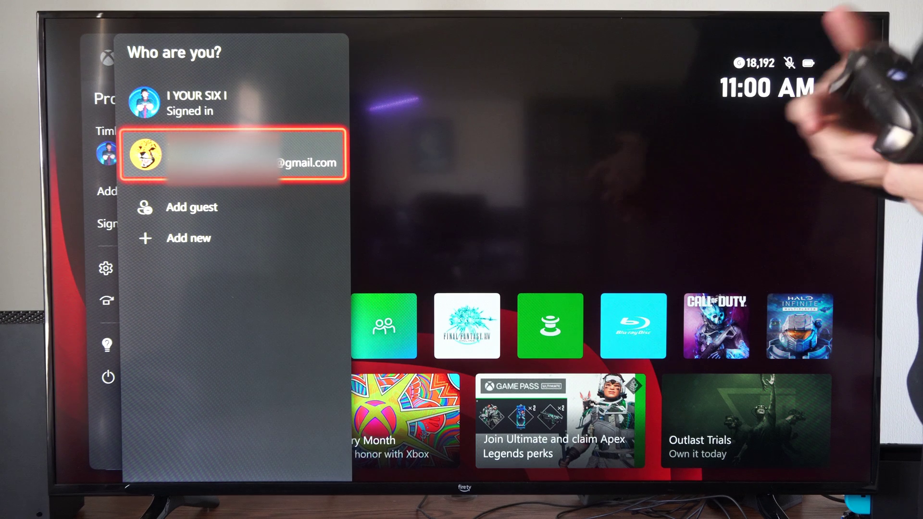
key("Up")
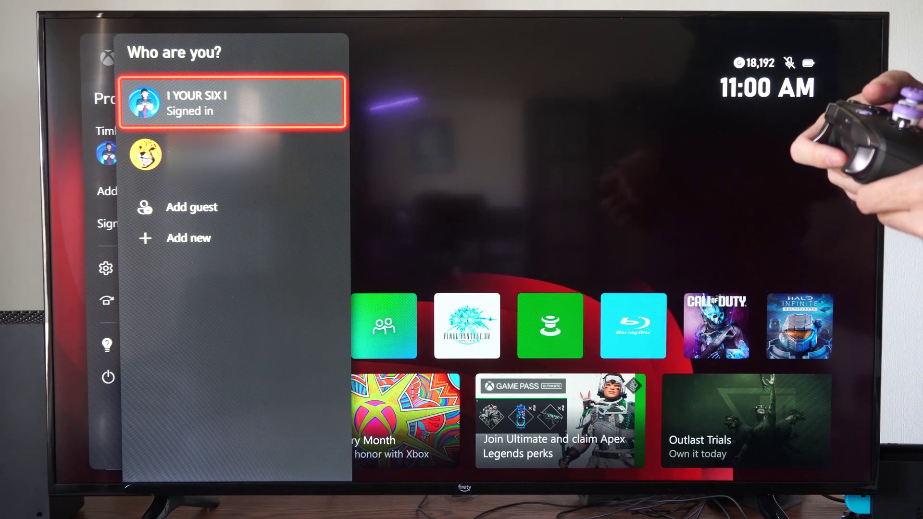
key("Down")
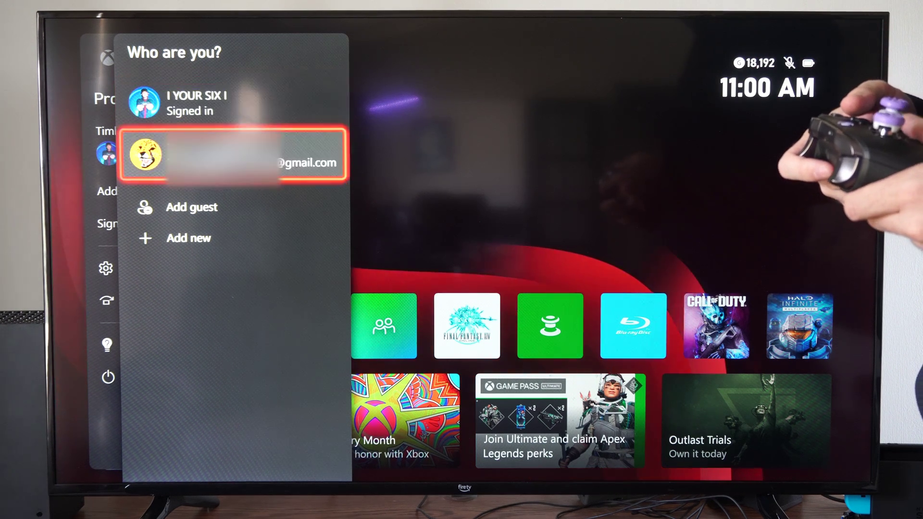
key("Down")
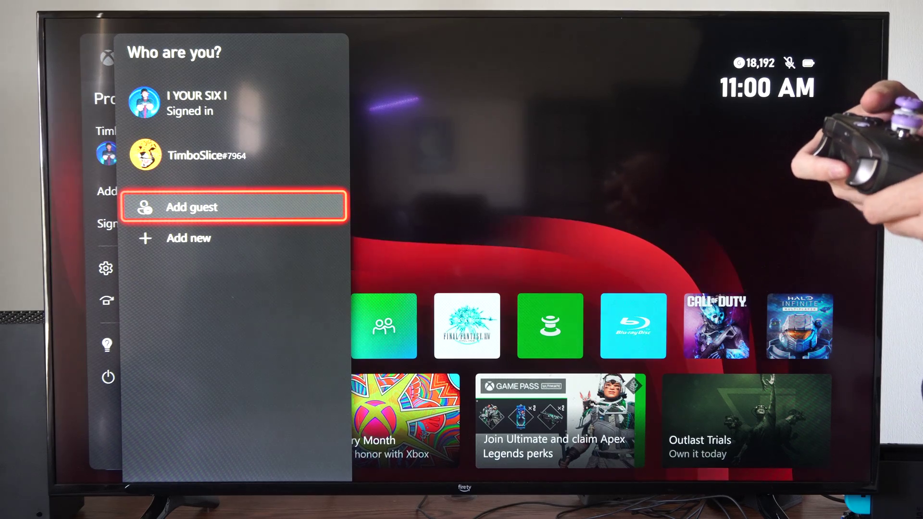
key("Down")
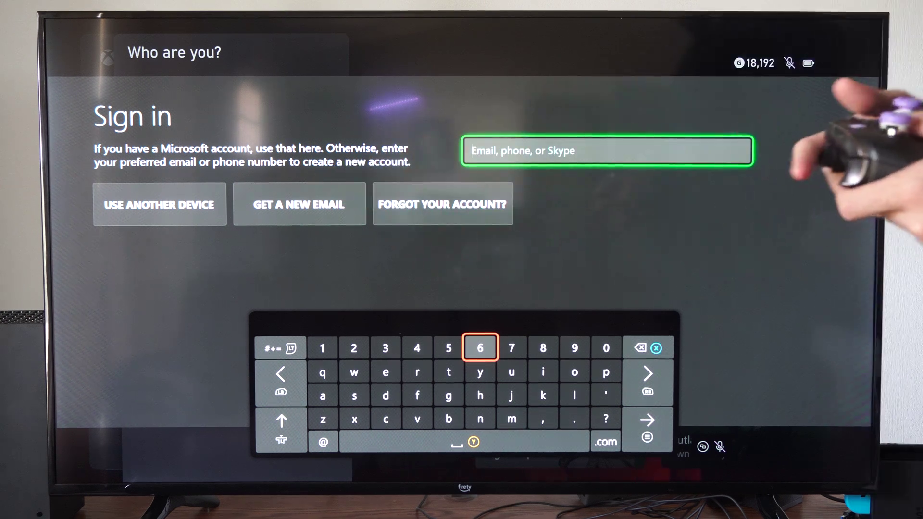
Back out of the Microsoft sign-in screen and select the second account to sign in.
key("Escape")
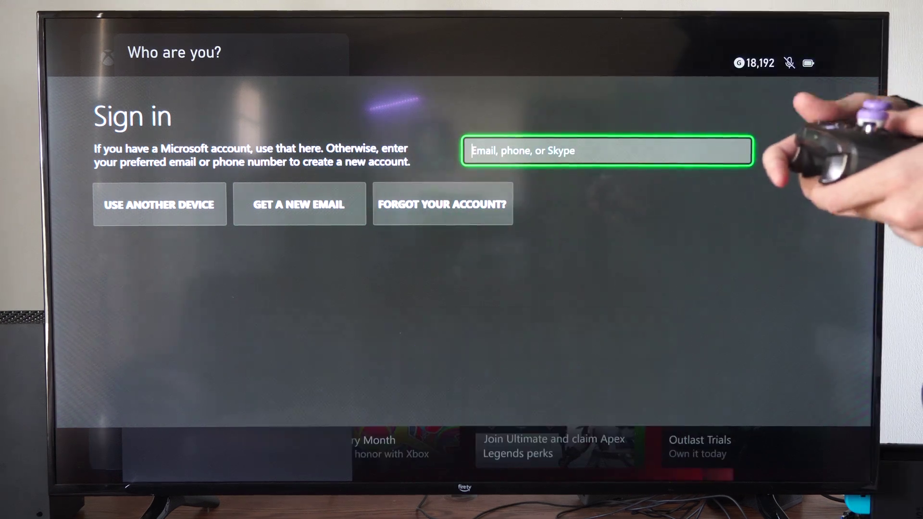
key("Escape")
key("Down")
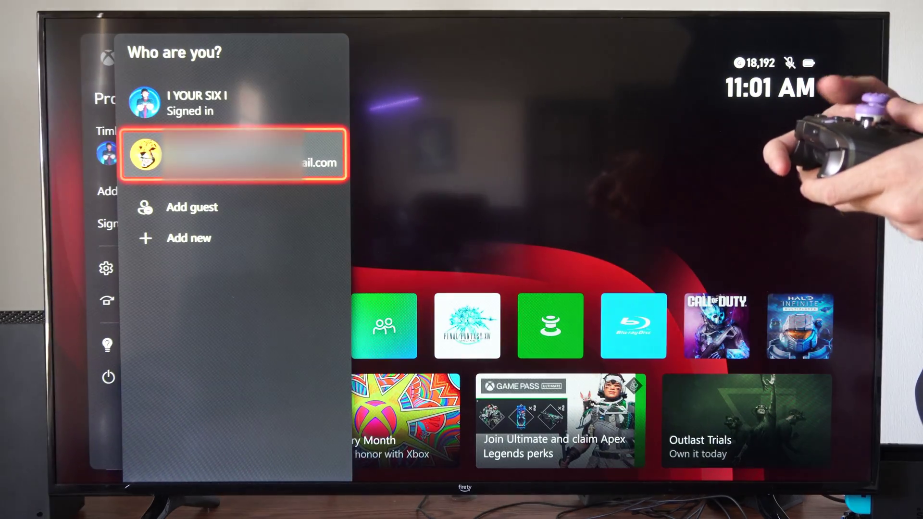
key("Return")
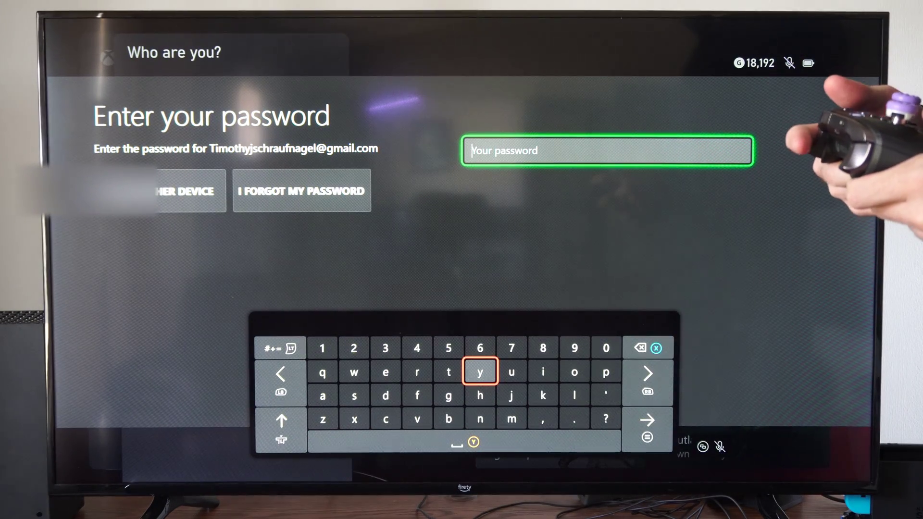
Leave the password prompt, returning to the list showing the second account's gamertag.
key("Escape")
key("Escape")
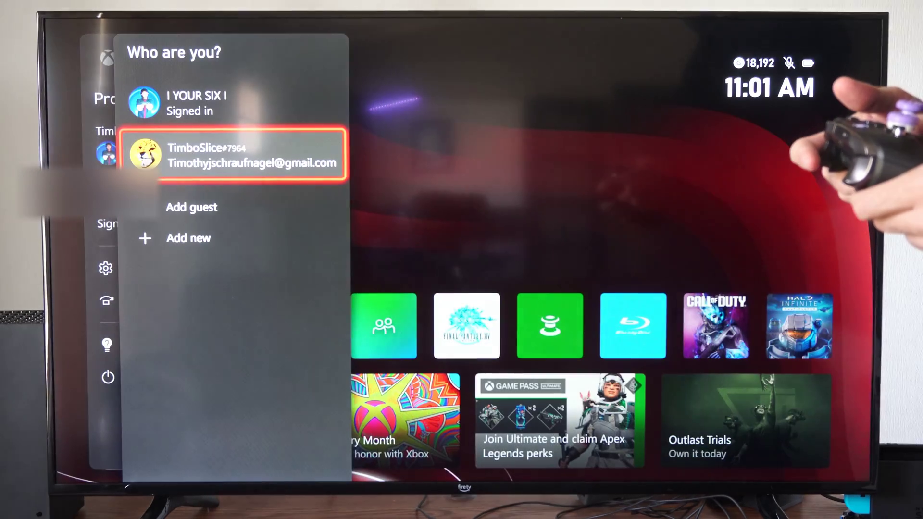